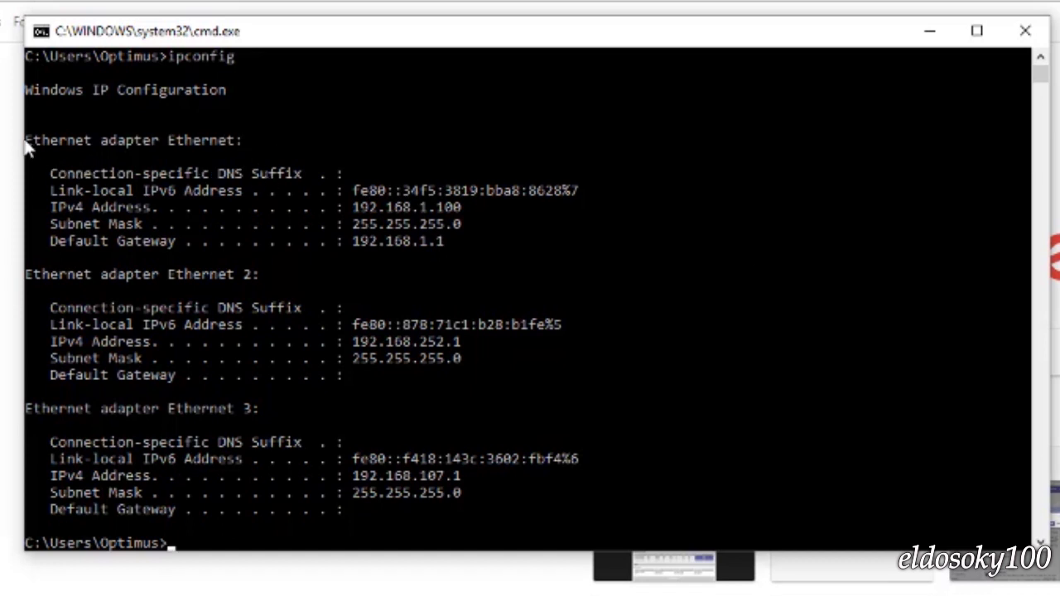
Narrow the ipconfig window and highlight the Ethernet adapter's Default Gateway line, 192.168.1.1.
drag(17, 139, 55, 139)
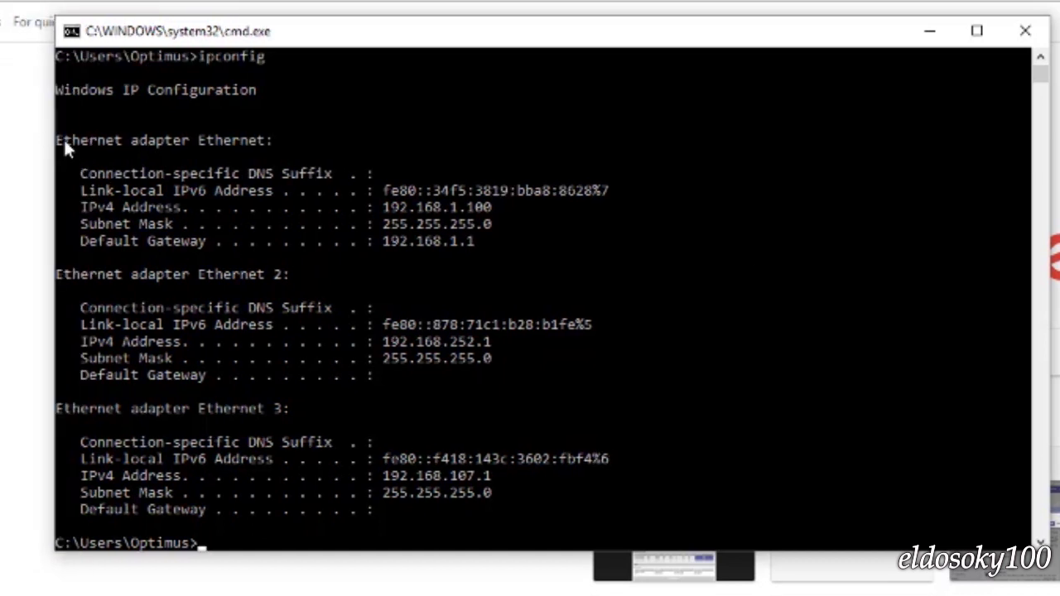
drag(263, 139, 25, 145)
drag(74, 241, 507, 242)
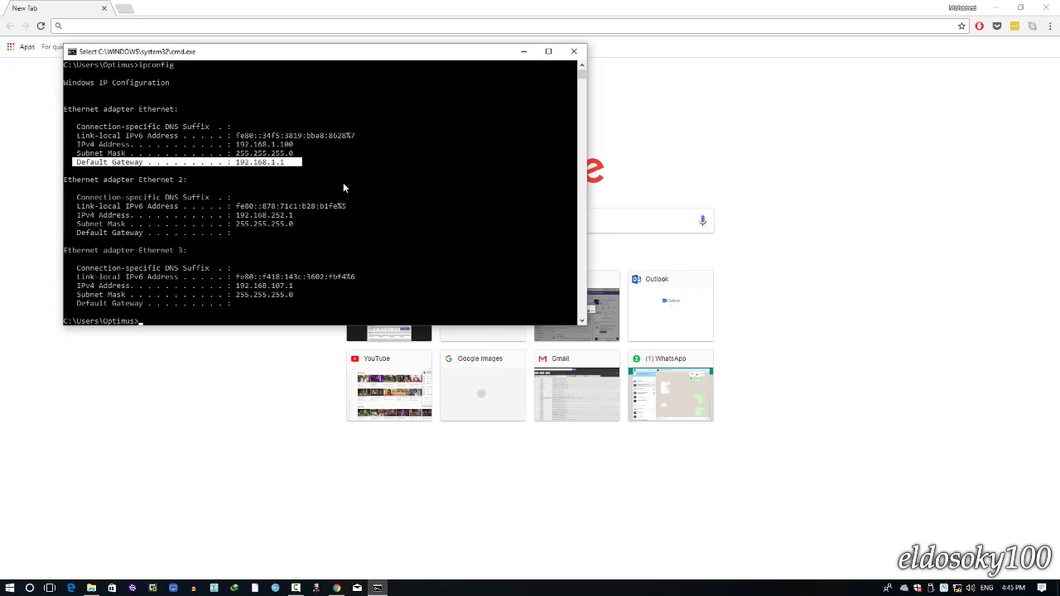
In Chrome, browse to 192.168.1.1 and log in with the router's admin credentials.
click(252, 30)
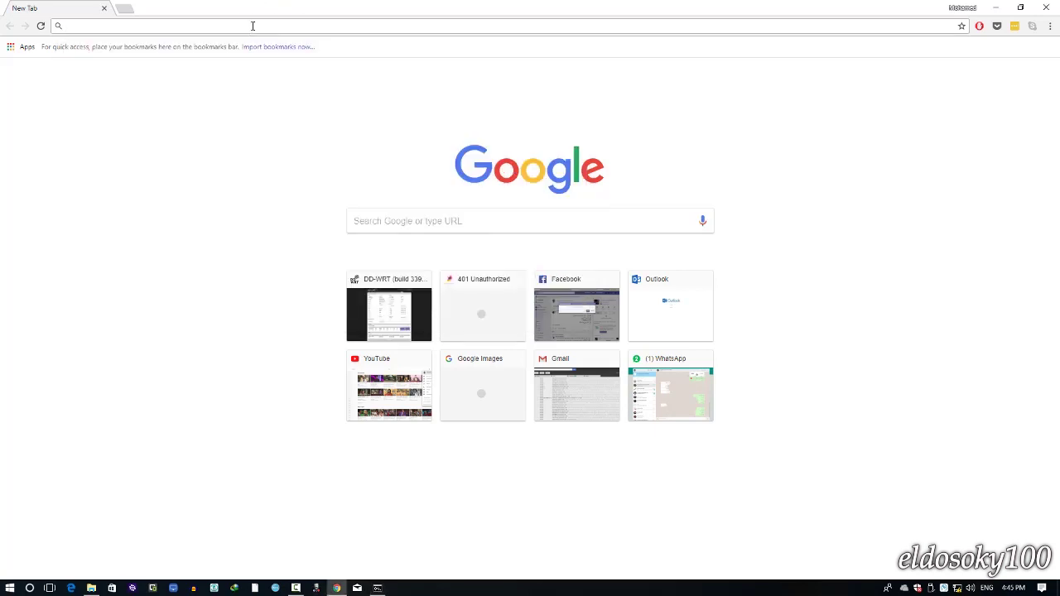
text(192)
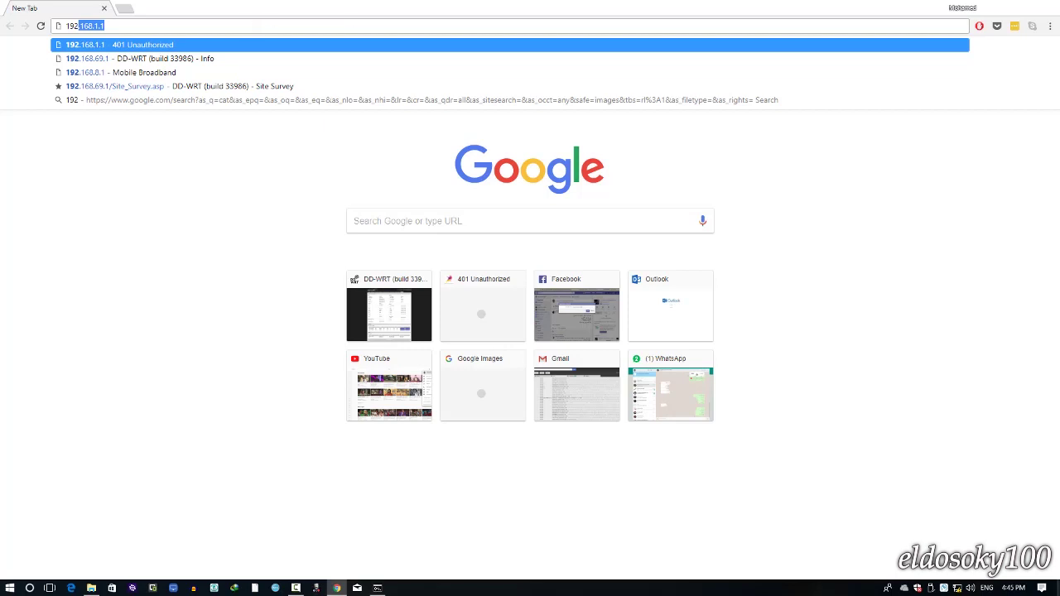
key(Return)
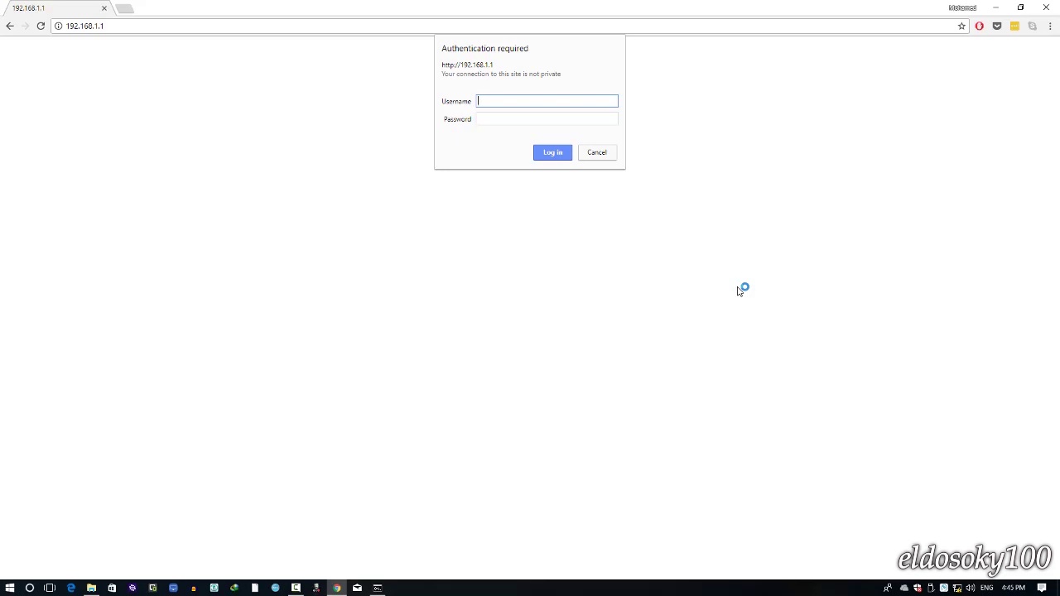
key(Tab)
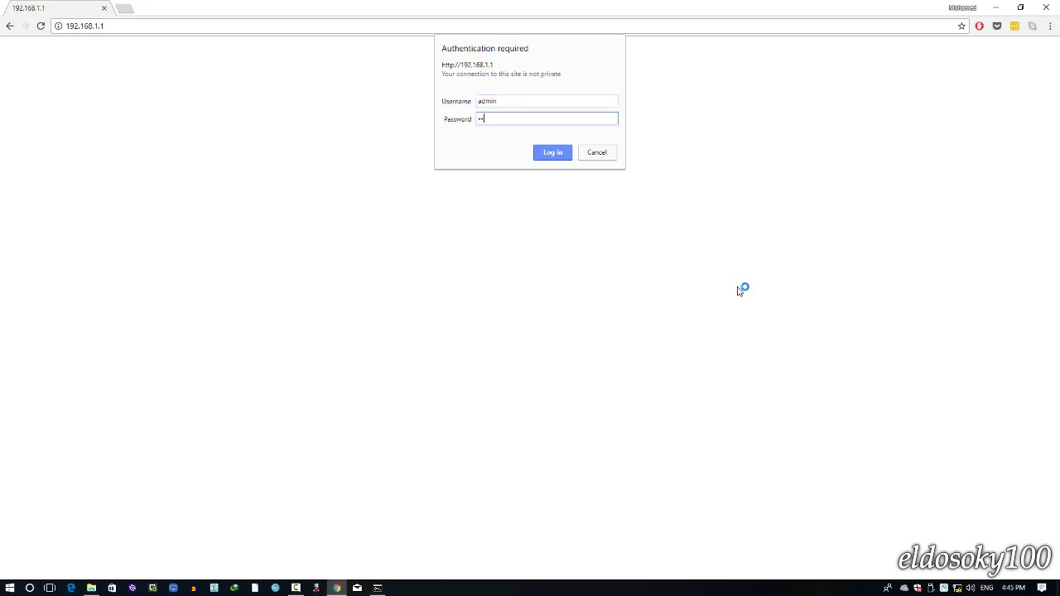
click(547, 154)
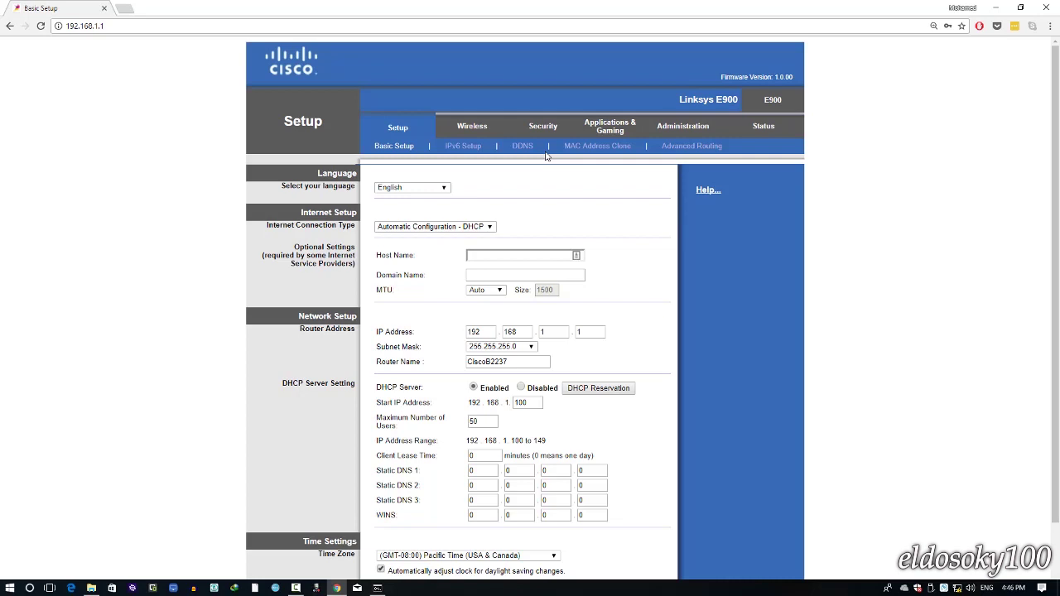
Zoom the page in, leave the connection type as Automatic Configuration - DHCP, and go to Wireless.
key(ctrl+plus)
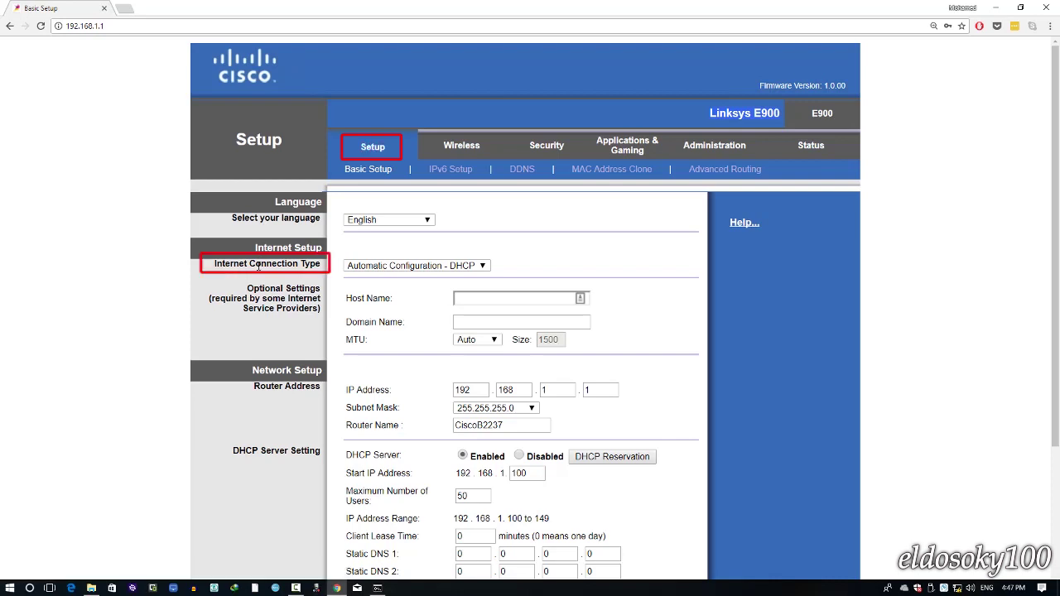
click(430, 269)
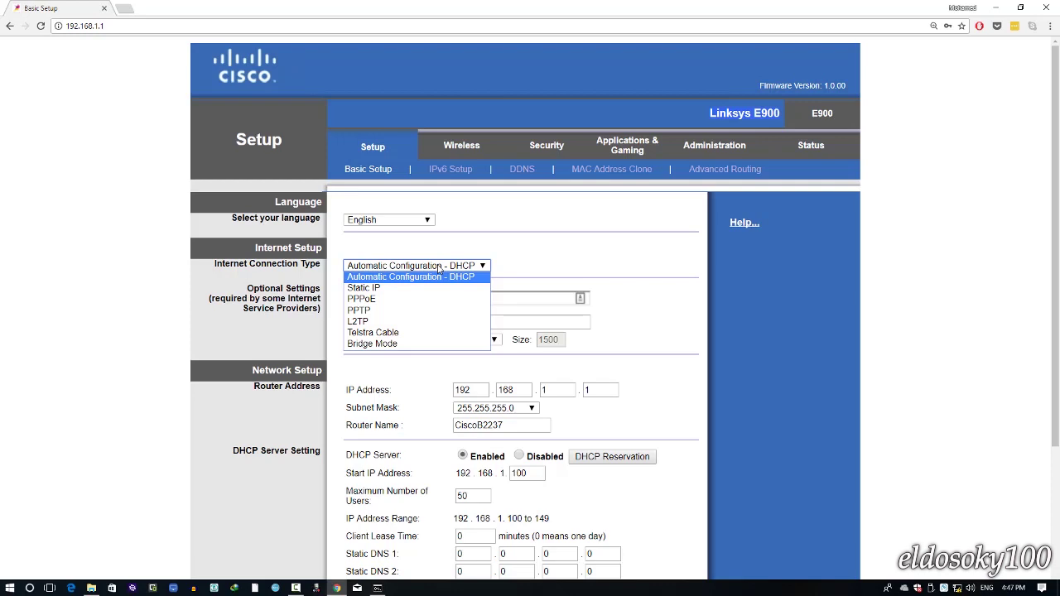
click(479, 276)
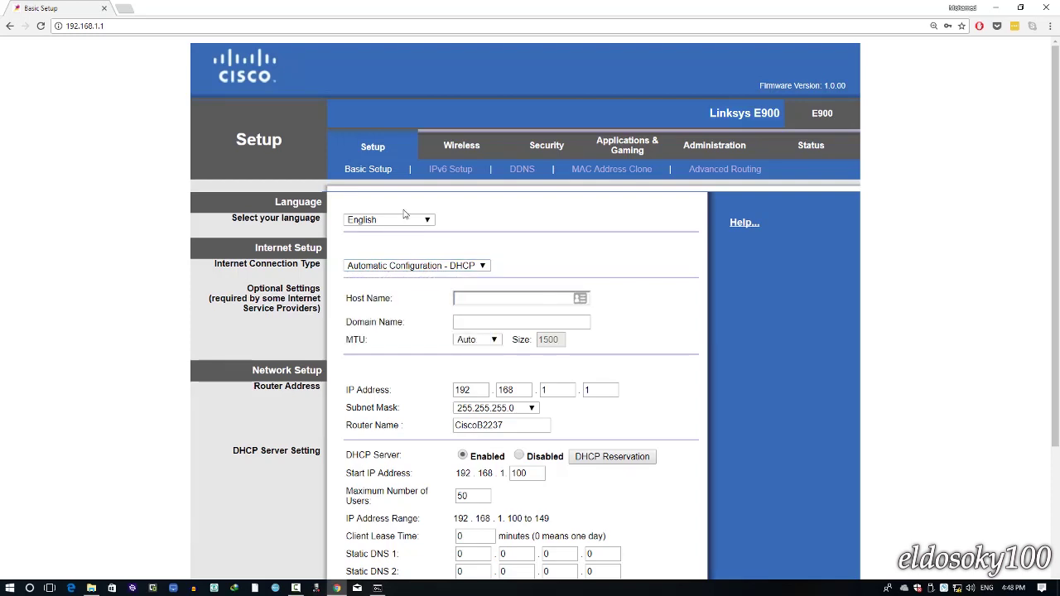
click(463, 148)
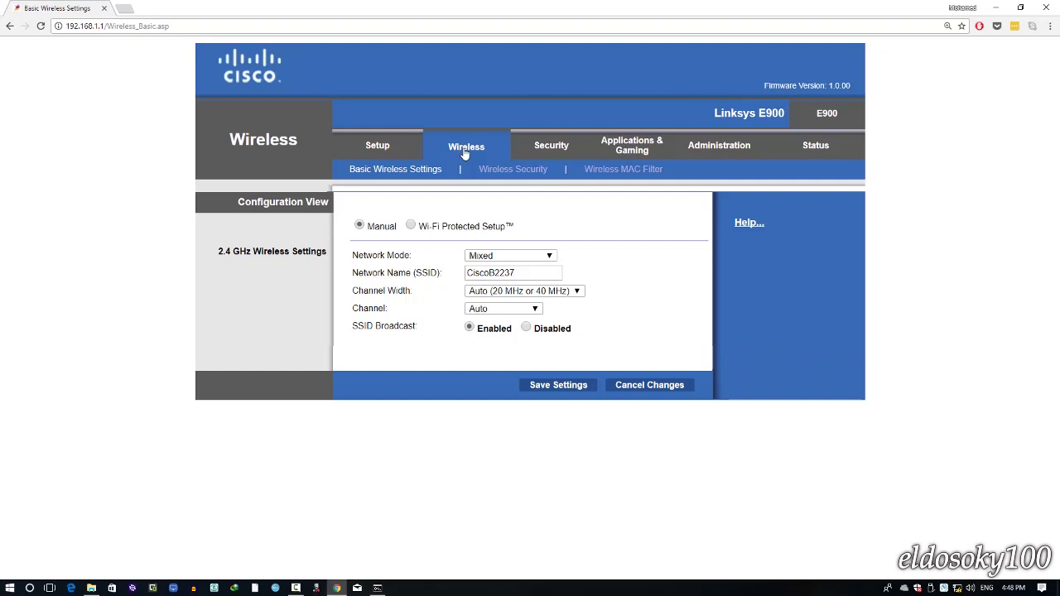
Rename the 2.4 GHz network SSID to eldosoky100 and go to Wireless Security.
drag(520, 276, 456, 270)
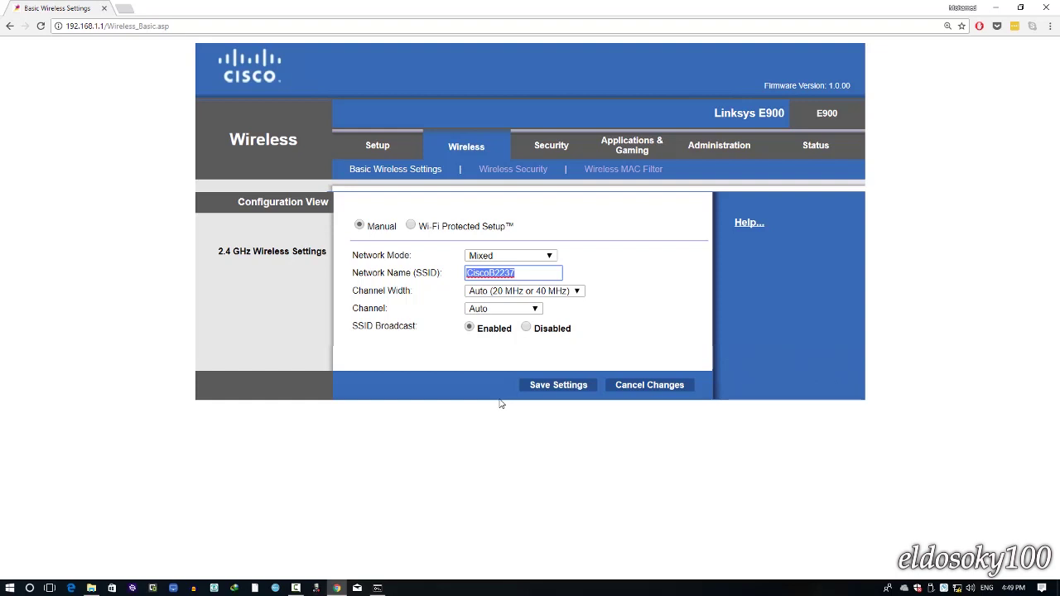
text(e)
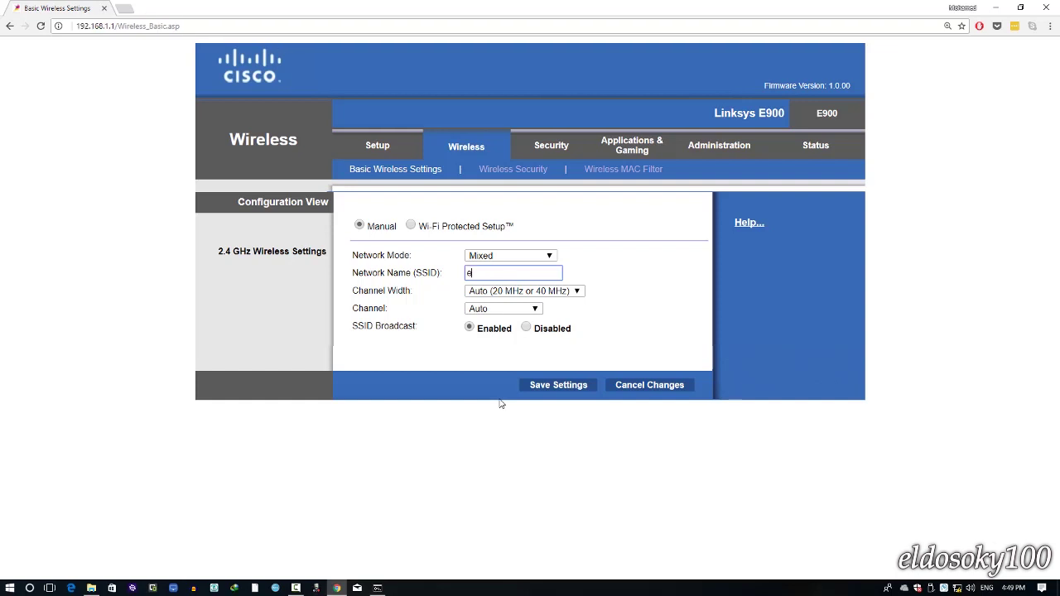
text(ldo)
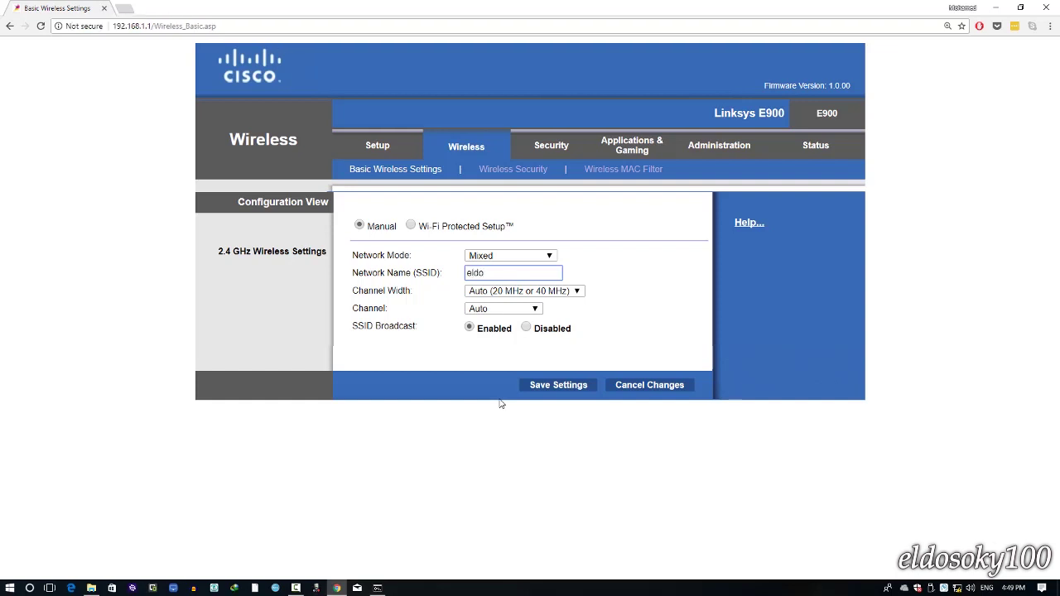
text(soky100)
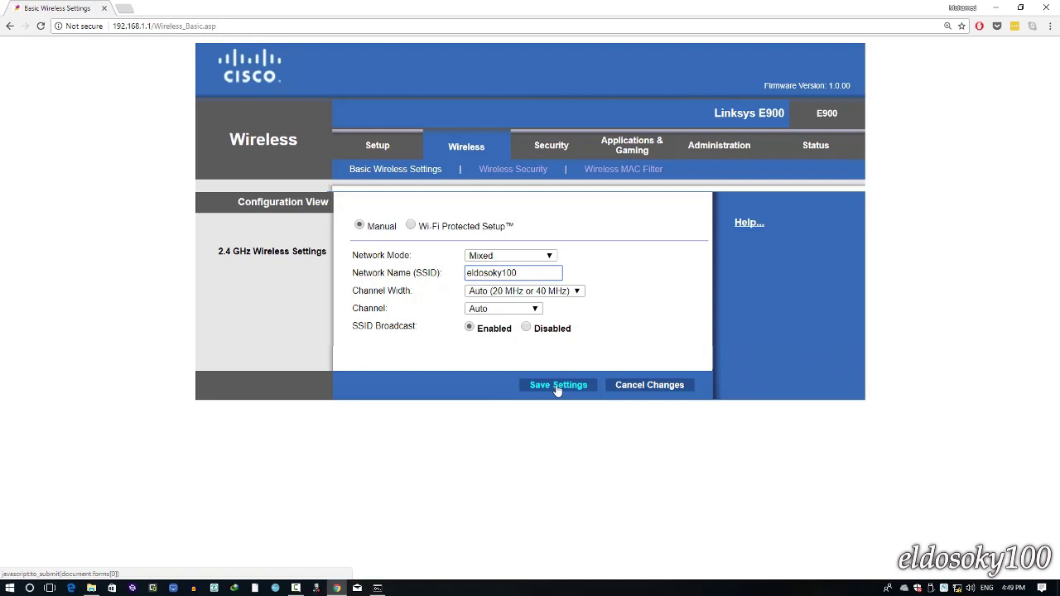
click(512, 171)
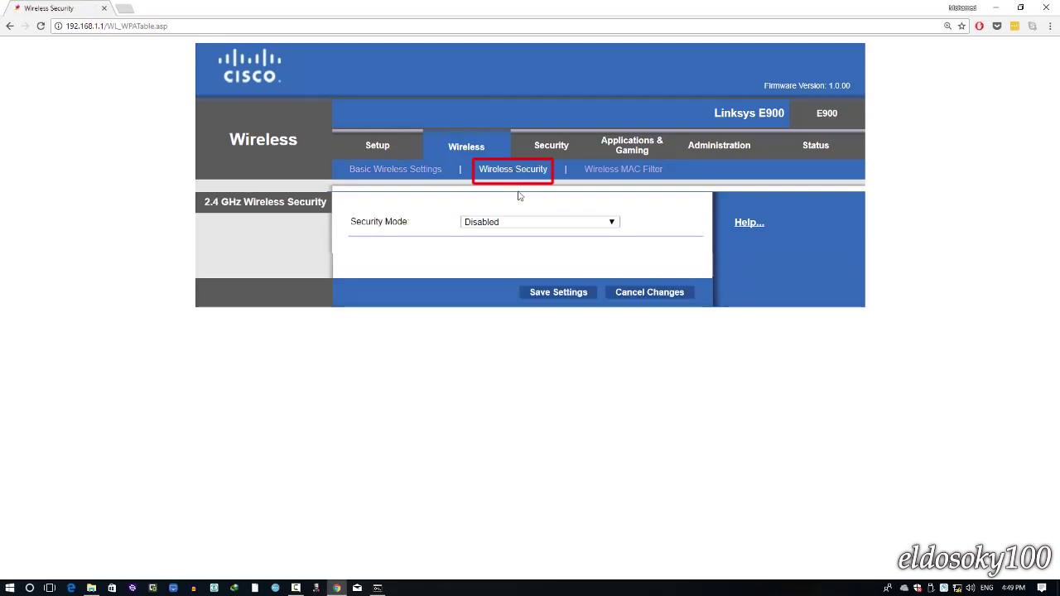
Set wireless security to WPA2 Personal, enter a new passphrase, and save the settings.
click(524, 224)
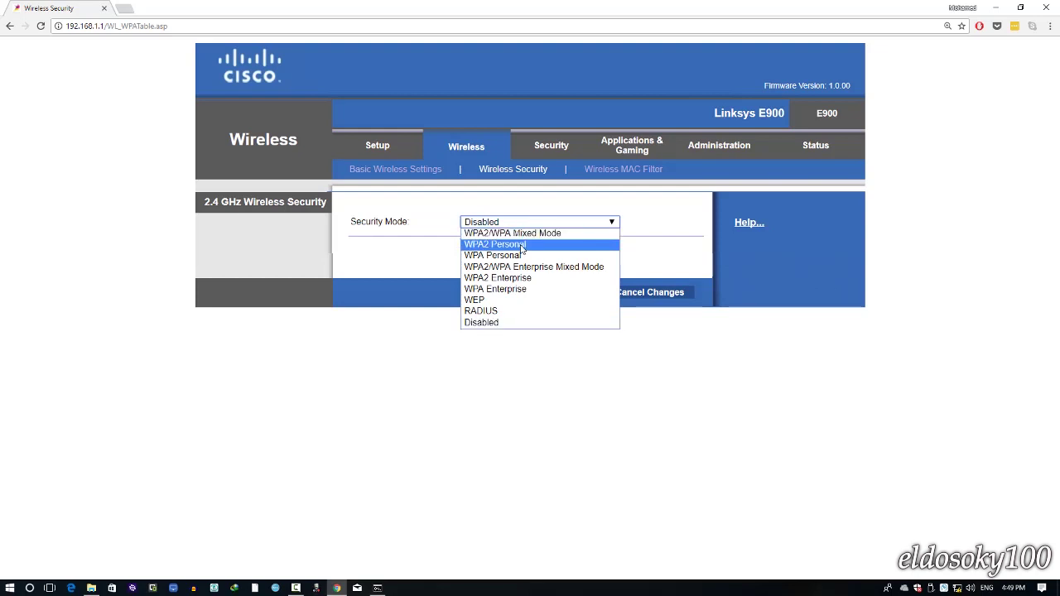
click(522, 245)
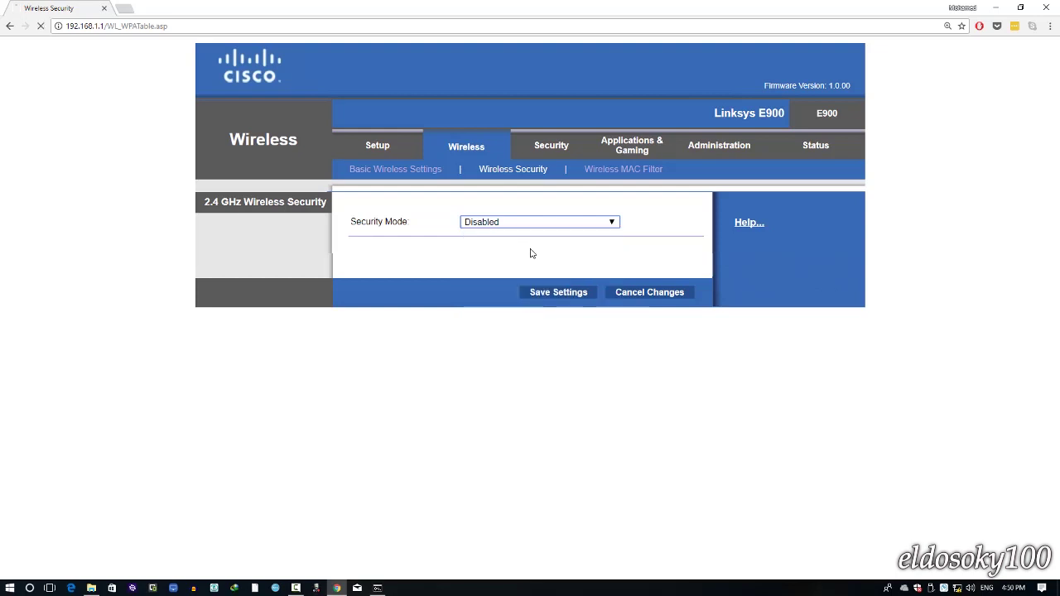
click(535, 251)
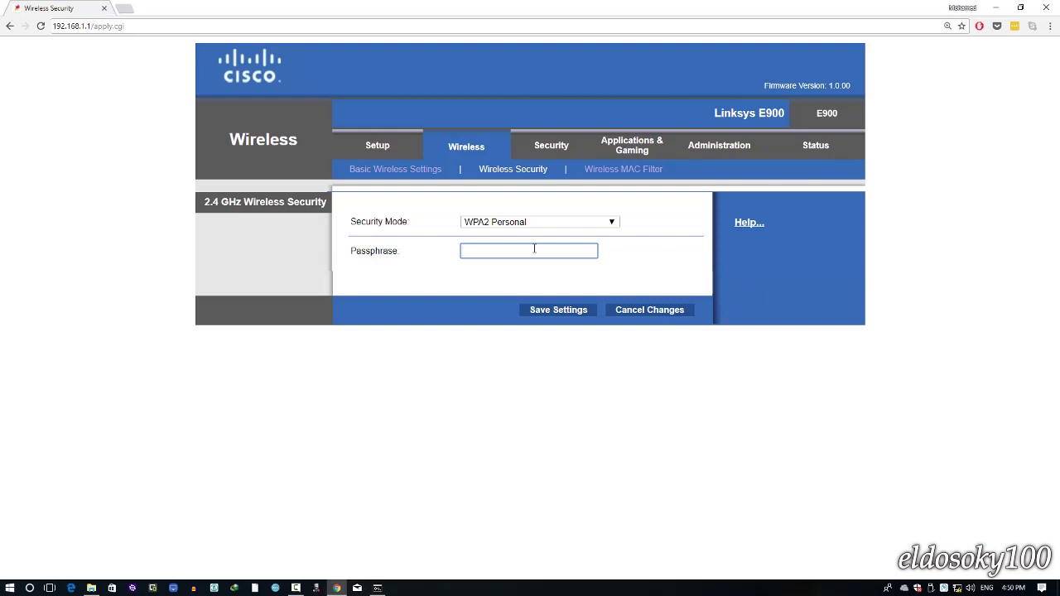
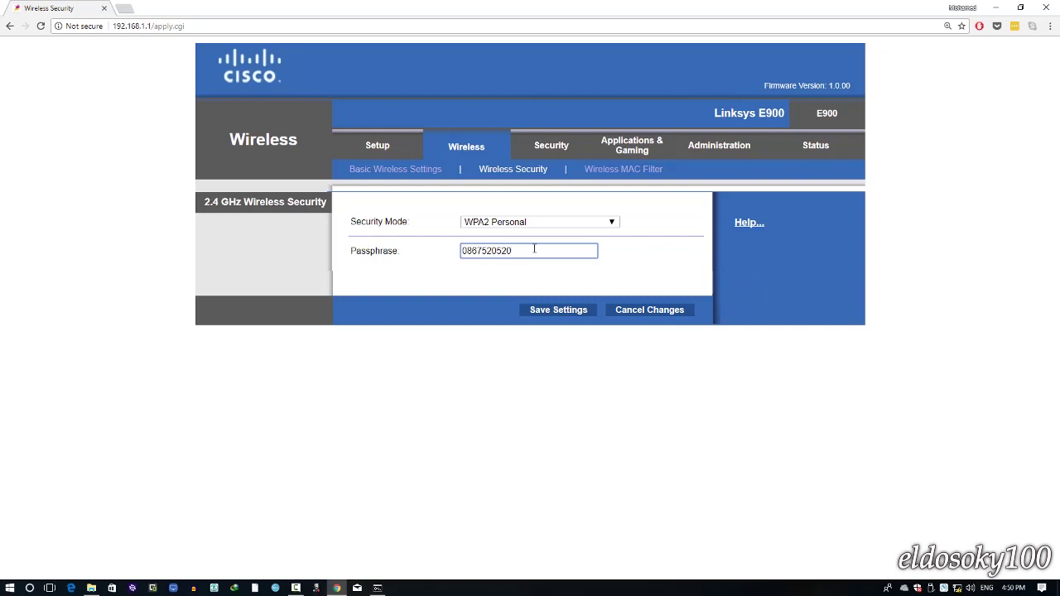
click(558, 311)
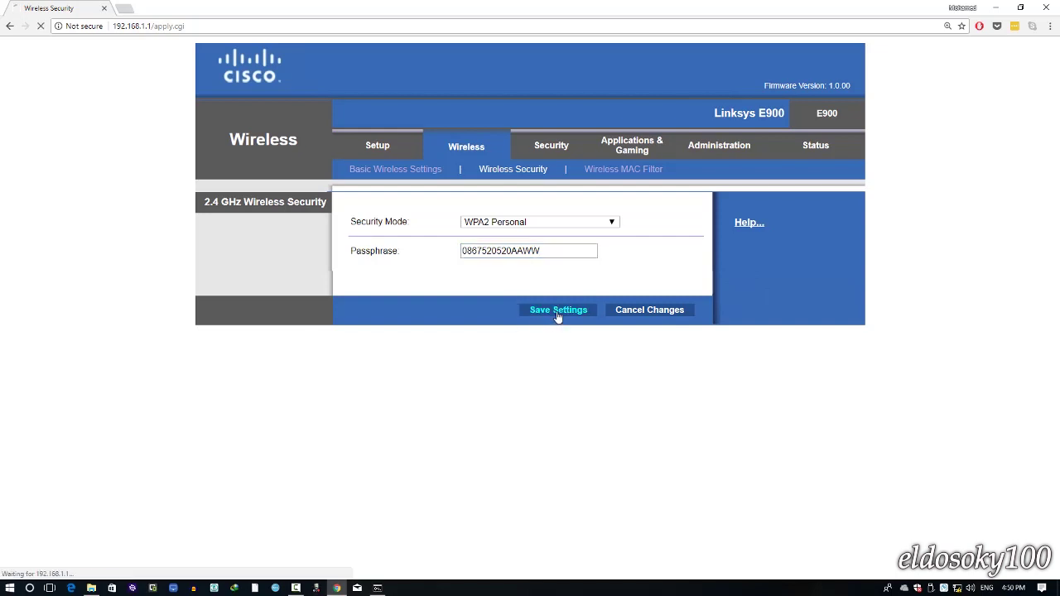
click(535, 231)
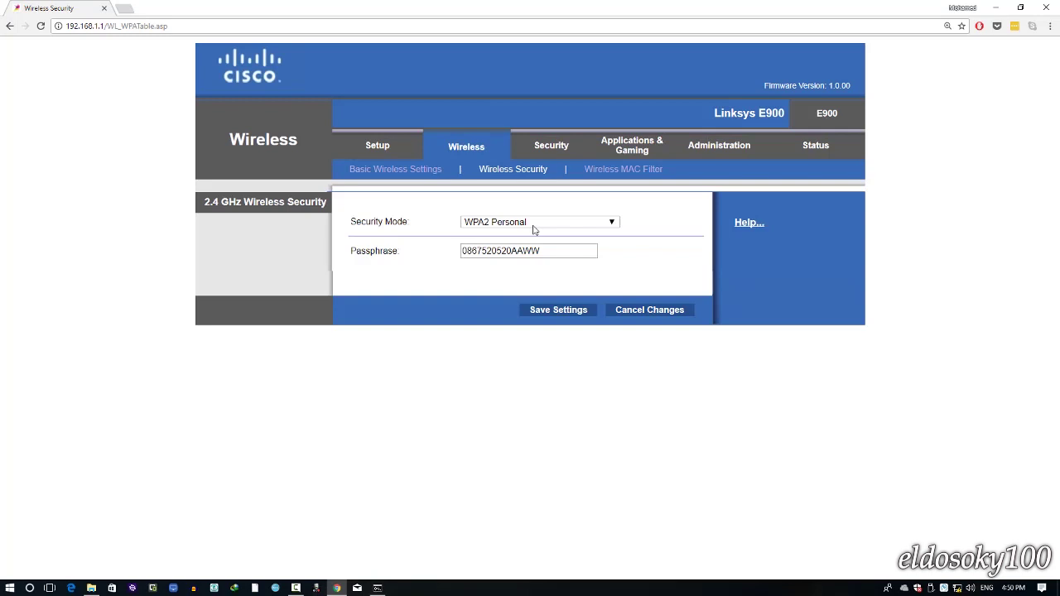
click(719, 147)
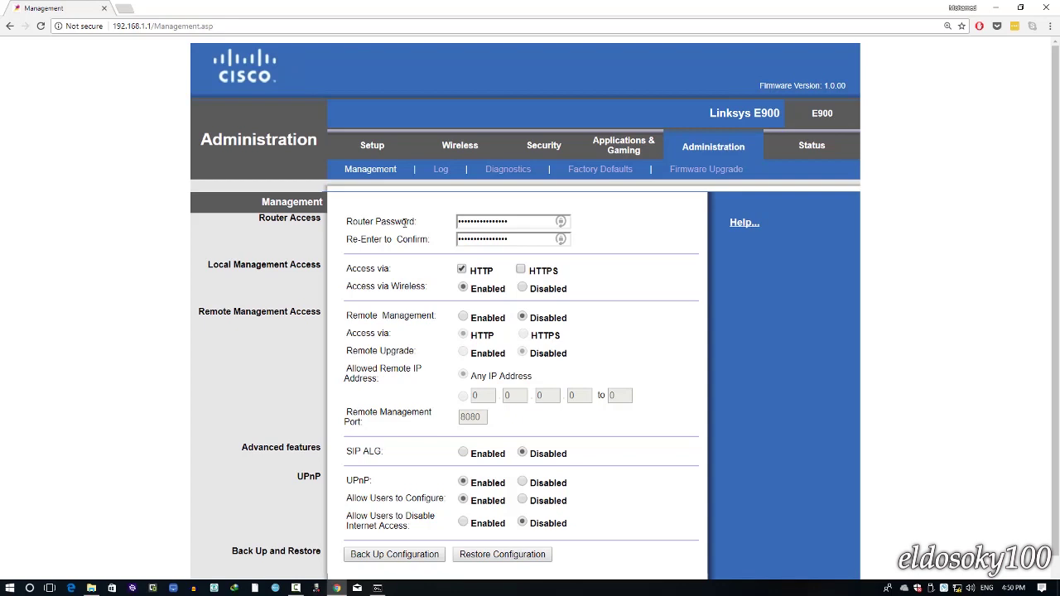
Enter a new router admin password in both password fields and save it.
double_click(489, 222)
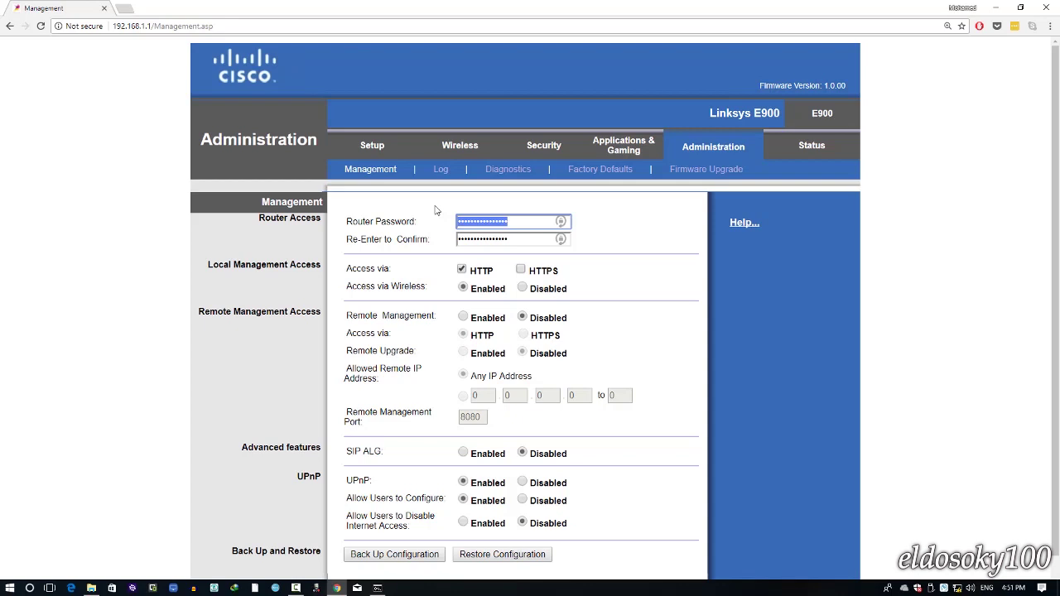
key(Tab)
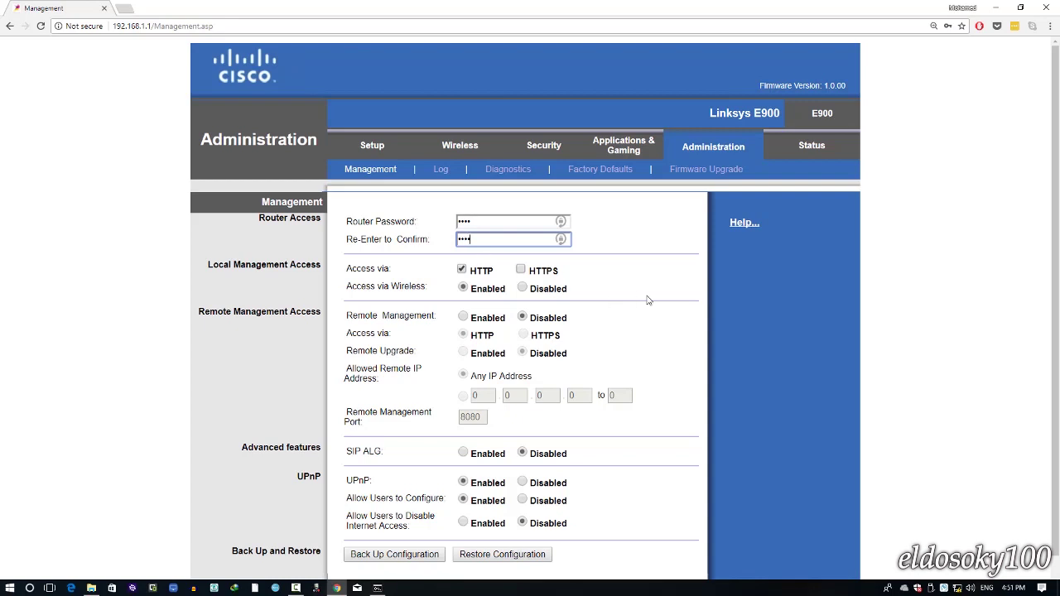
scroll(648, 301, down, 1)
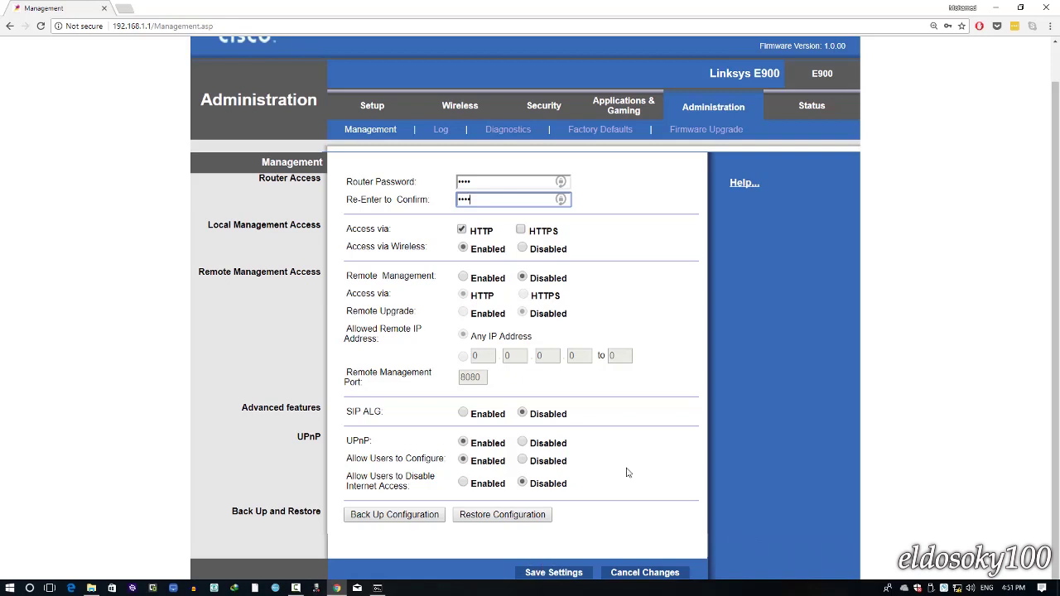
click(554, 572)
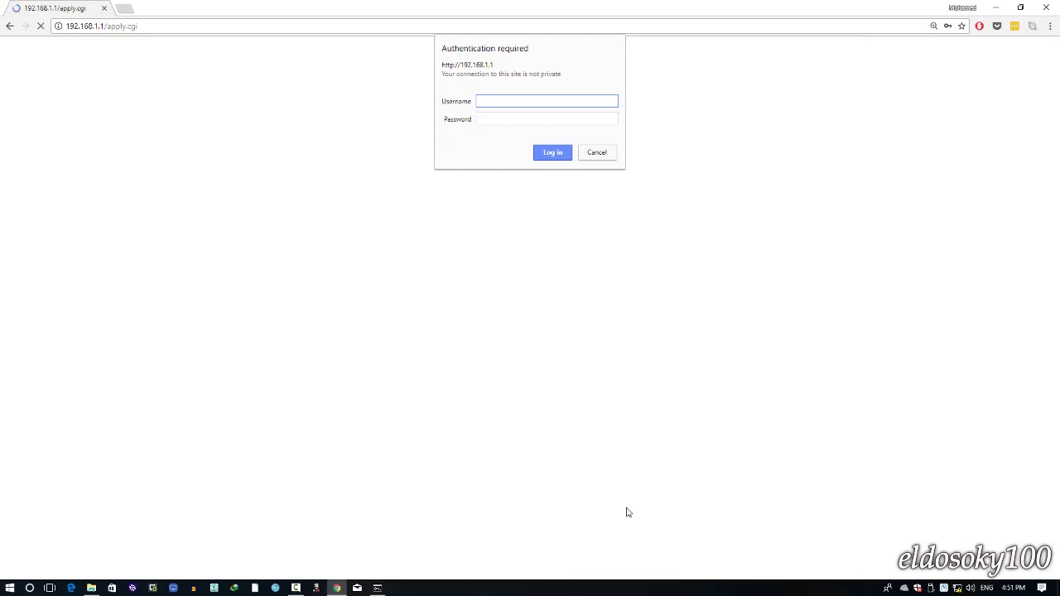
Re-authenticate with the router login so the new password is saved.
key(Tab)
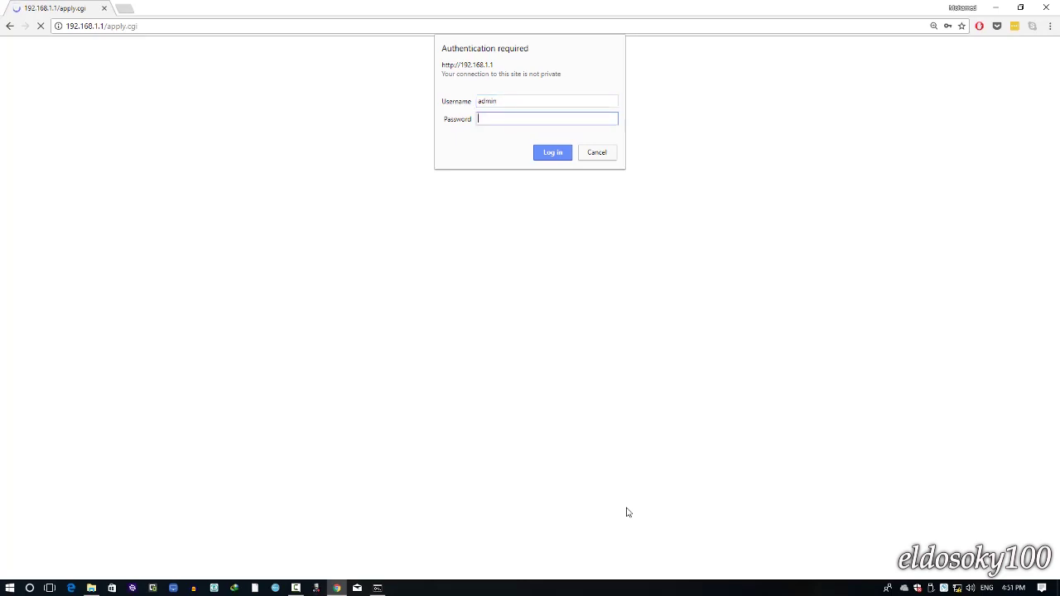
key(Return)
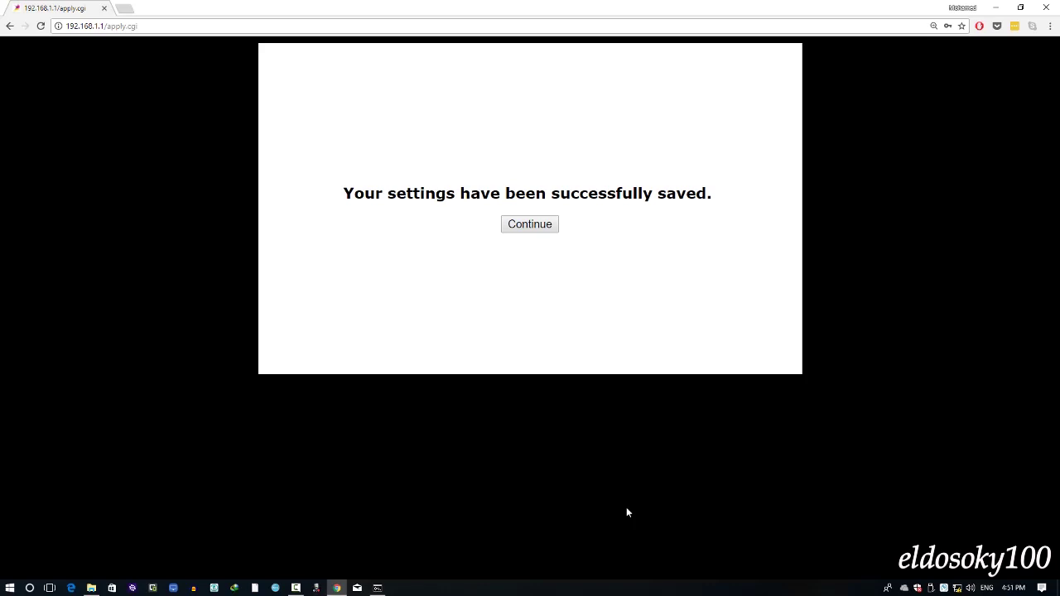
Look over the Factory Defaults page, then go to the Firmware Upgrade page.
click(535, 227)
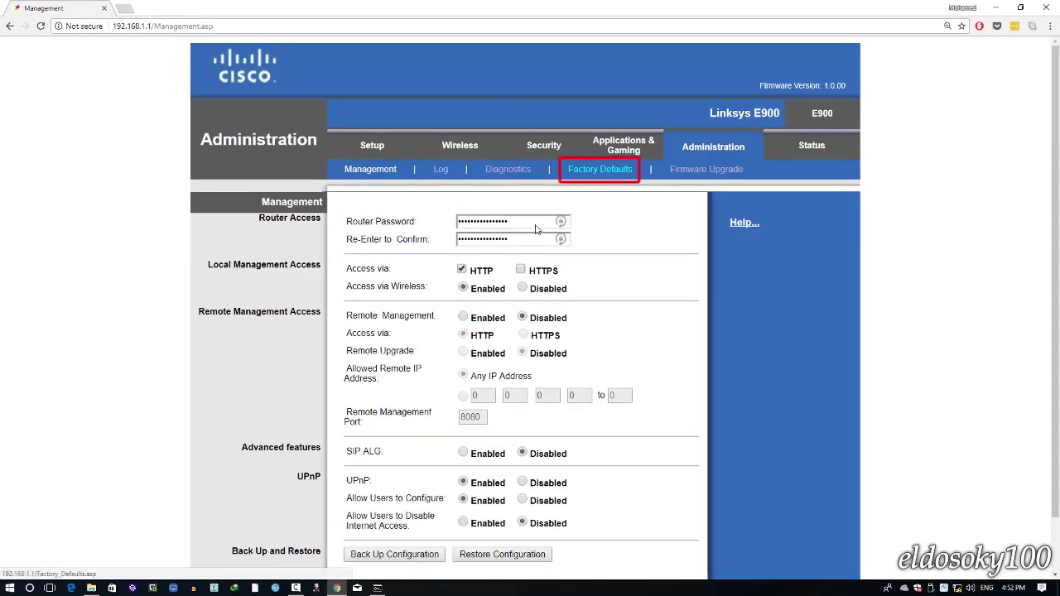
key(Return)
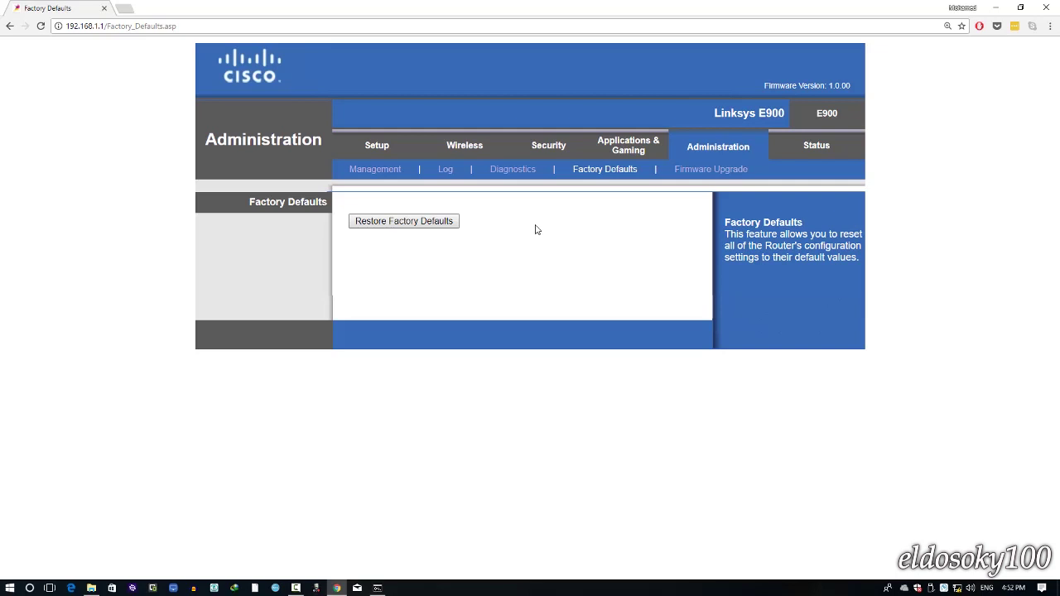
key(Return)
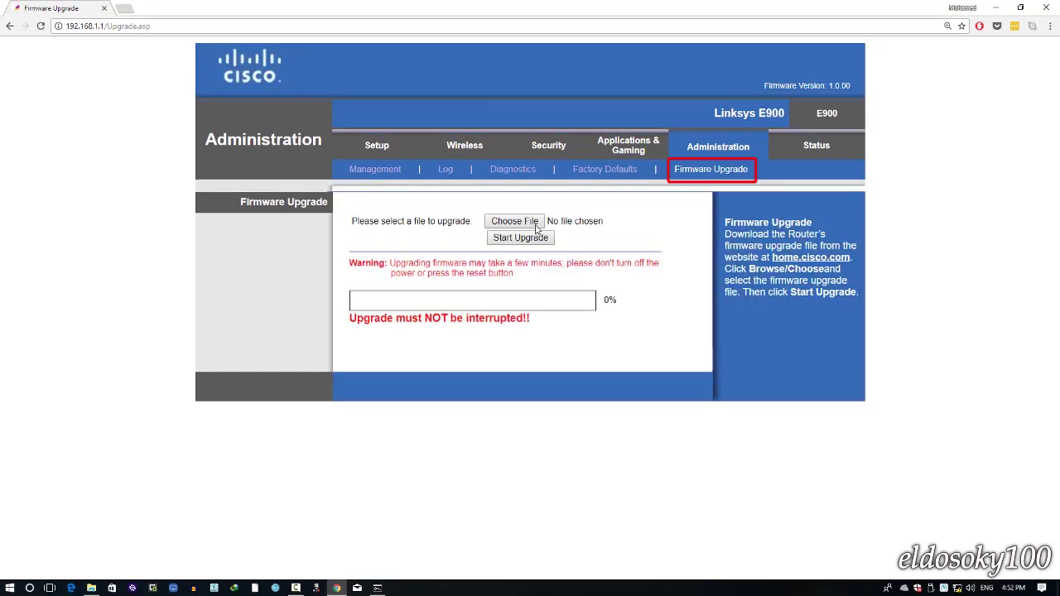
key(Tab)
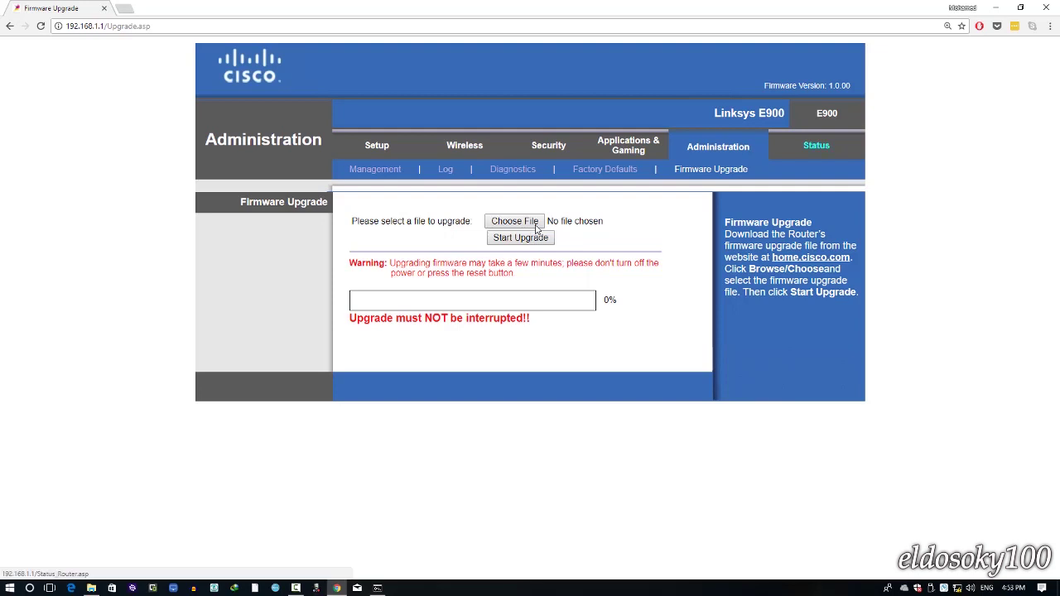
Open the router Status page and scroll through its firmware and DHCP connection details.
key(Return)
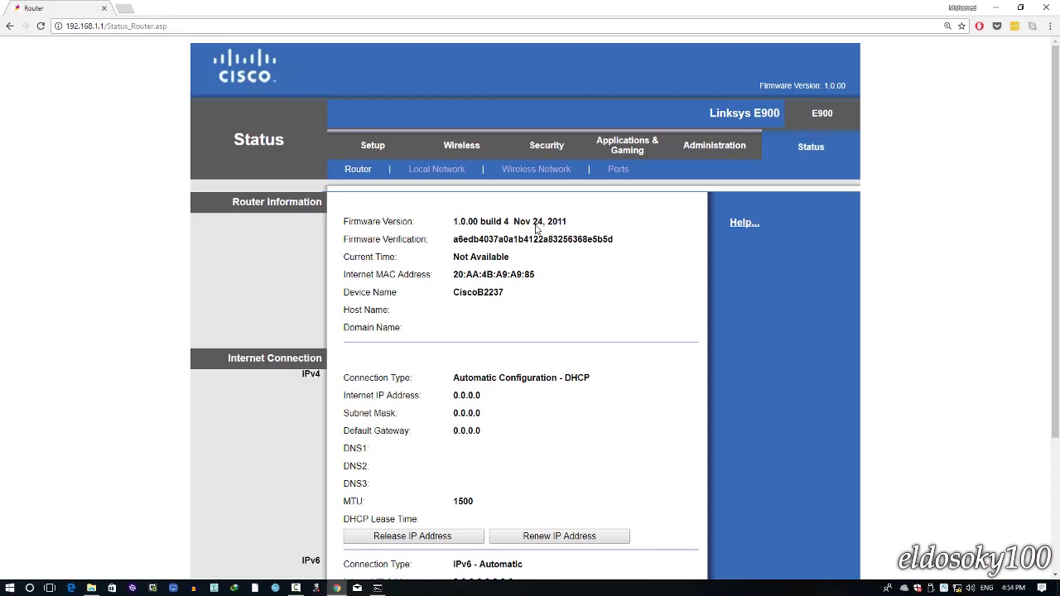
scroll(536, 230, down, 2)
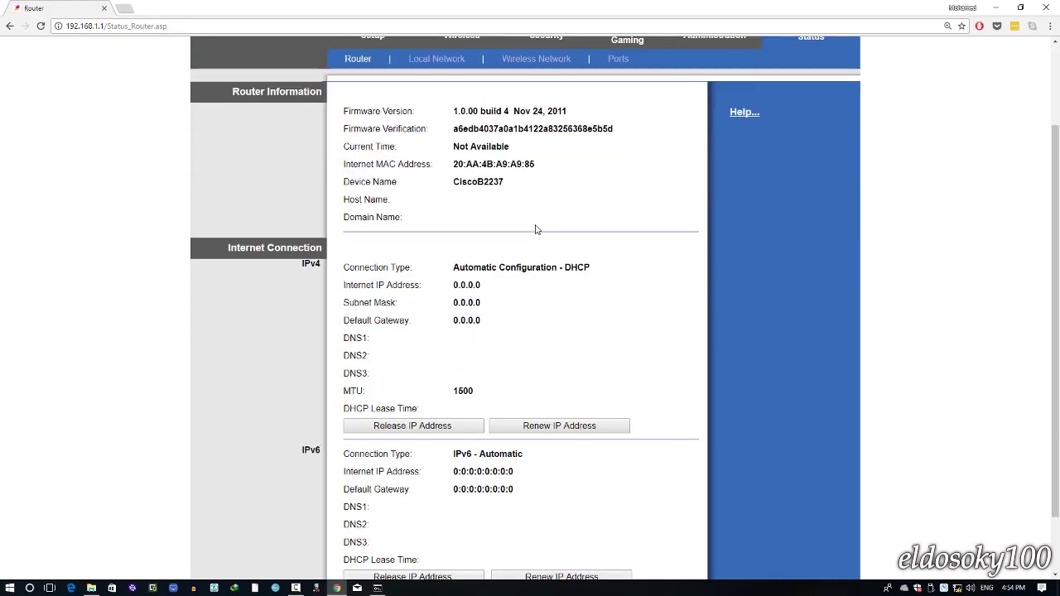
scroll(536, 230, down, 1)
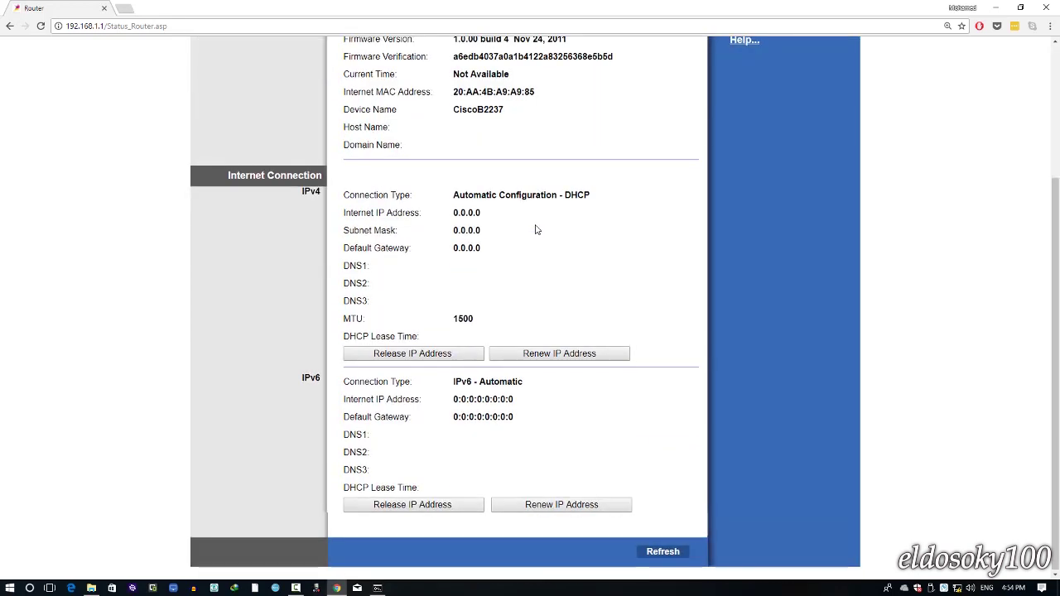